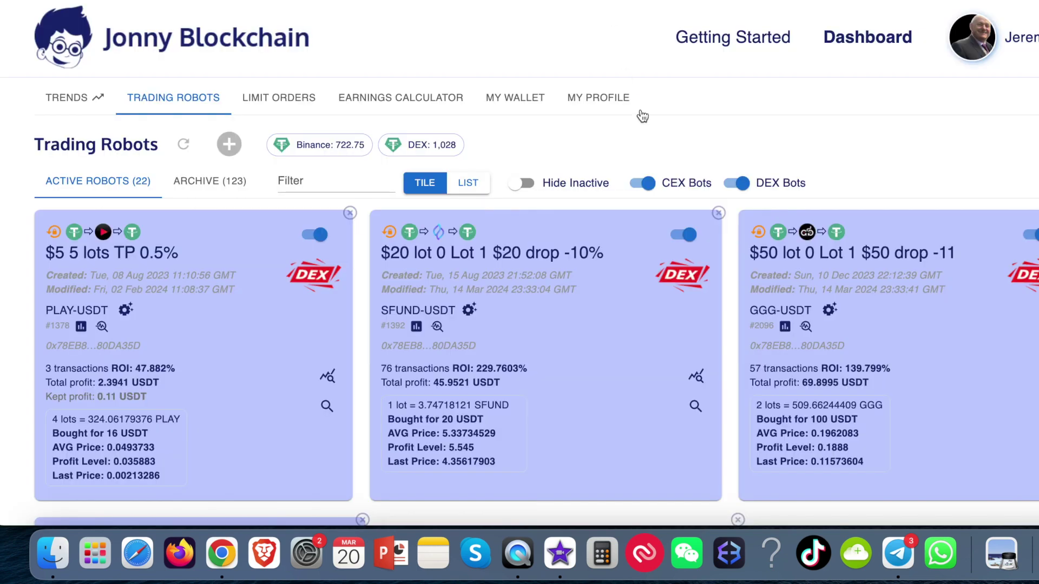
Create a new trading robot on DEX Pancake with the OM-USDT trading pair
left_click(231, 147)
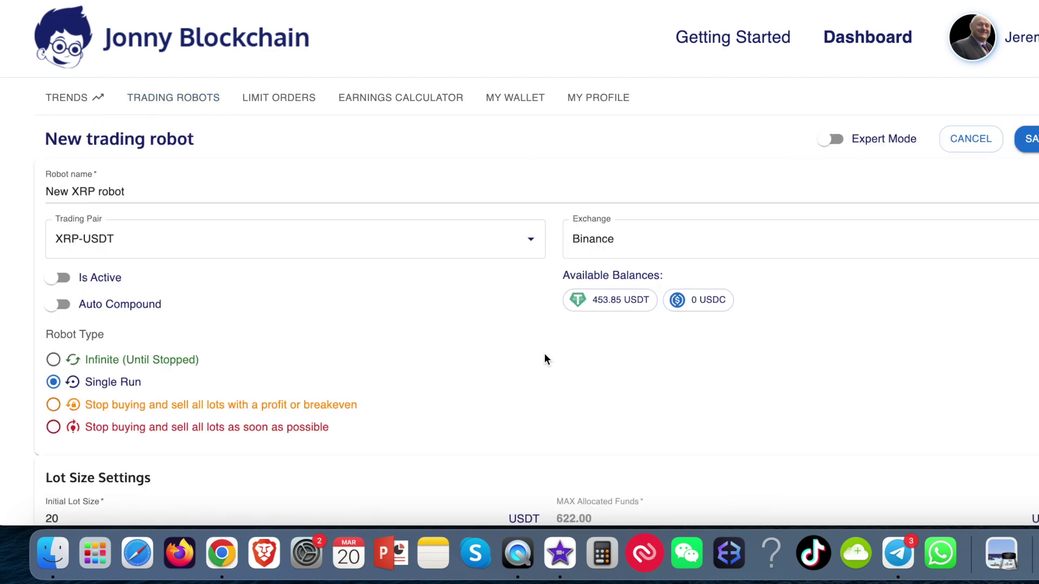
left_click(598, 237)
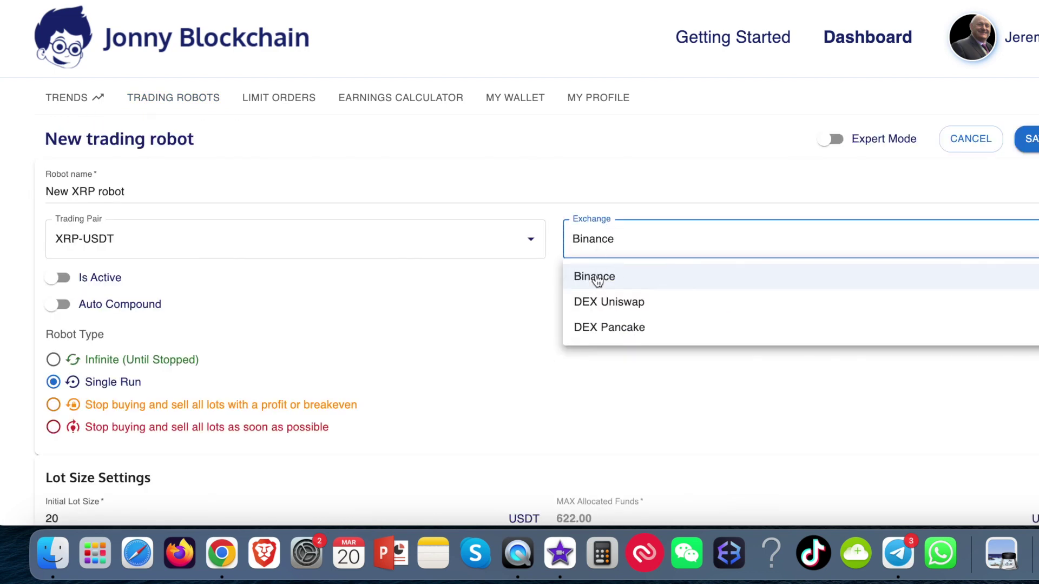
left_click(601, 331)
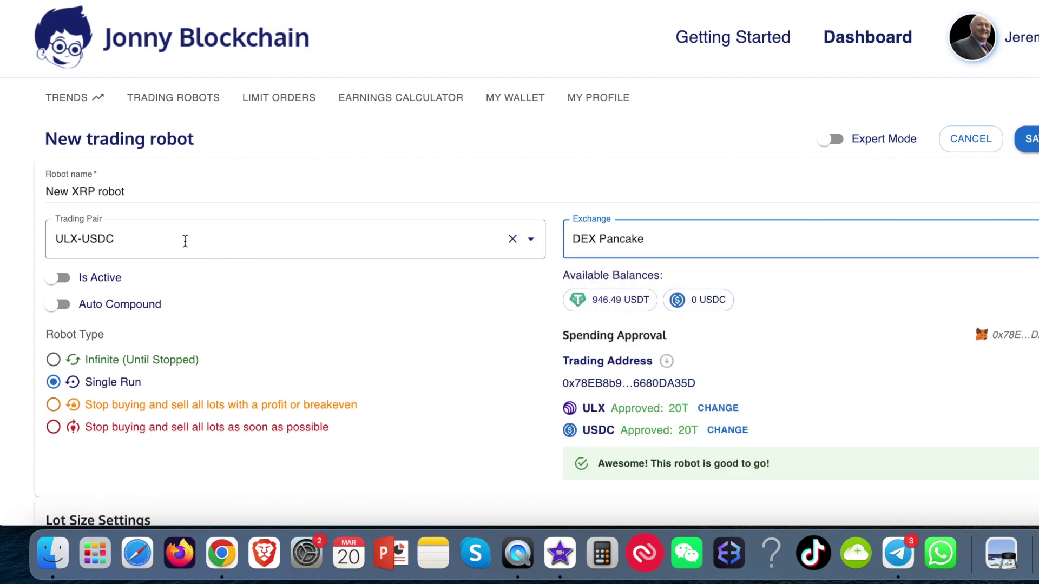
left_click(151, 243)
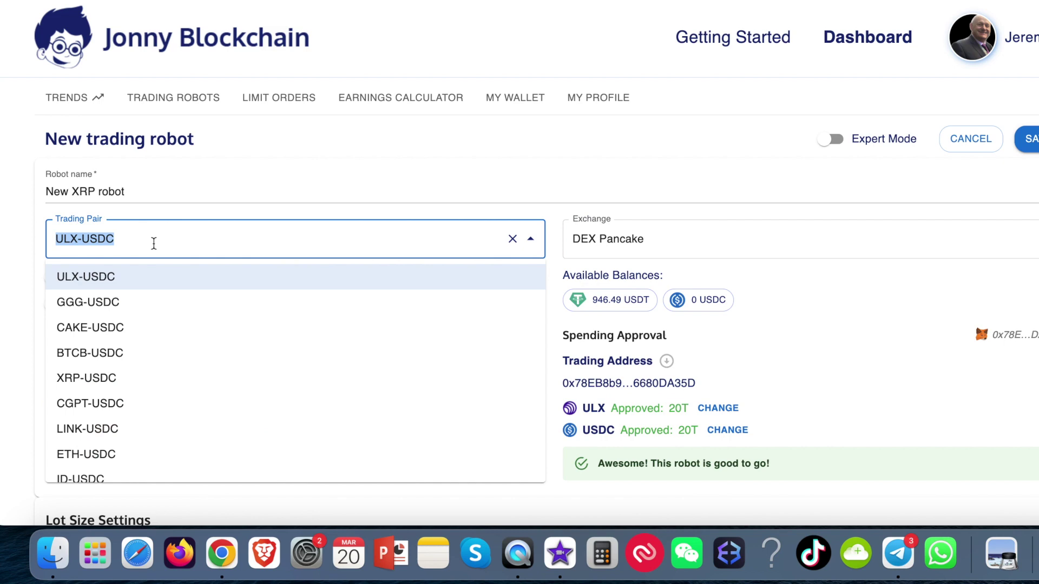
type("om")
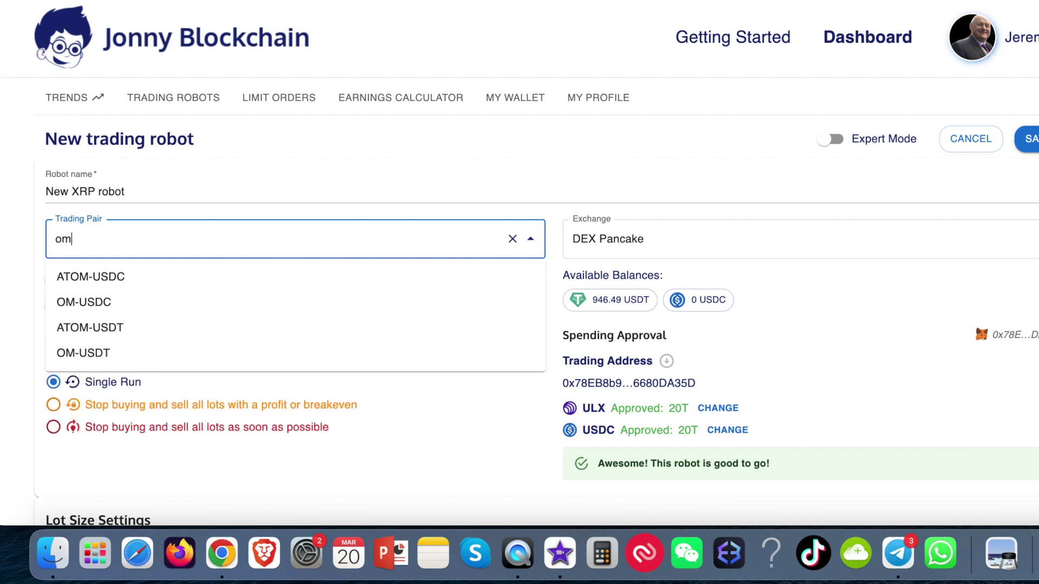
left_click(74, 358)
Mark the robot active and show its Expert Mode settings, with a 20 USDT lot size
left_click(60, 277)
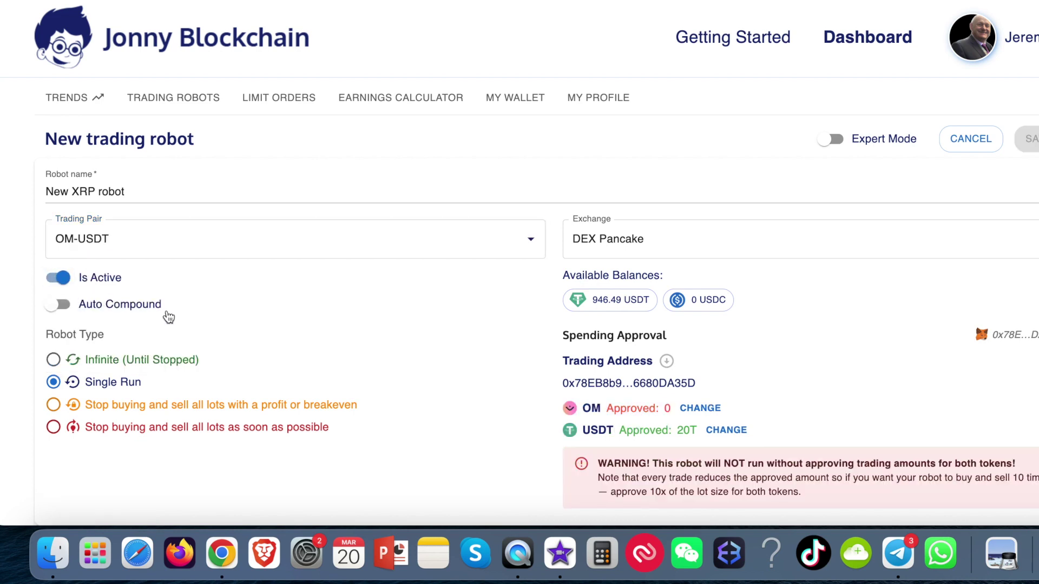
left_click(833, 139)
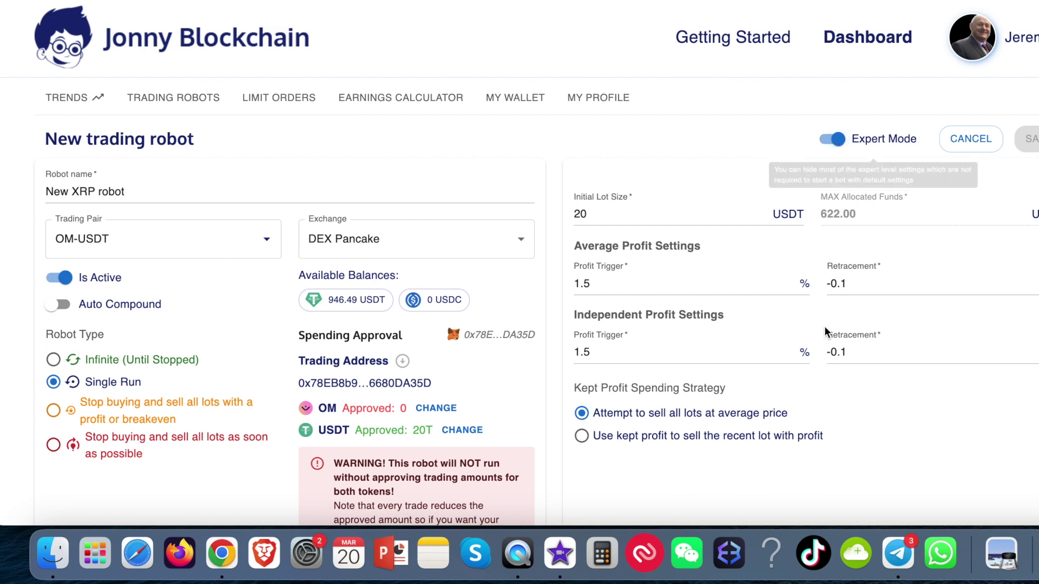
scroll(813, 362, "down", 2)
scroll(812, 361, "down", 2)
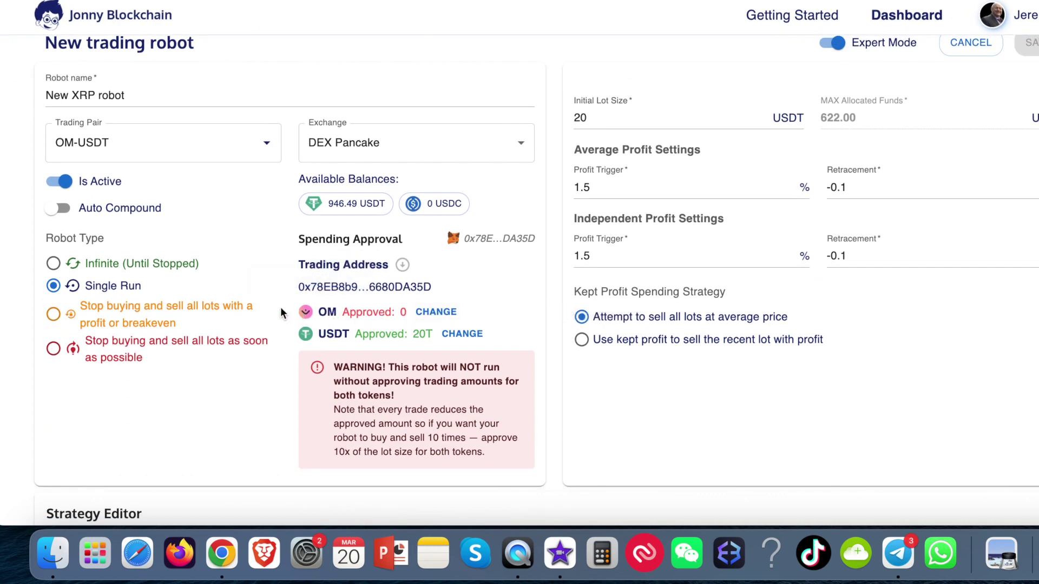
left_click(433, 319)
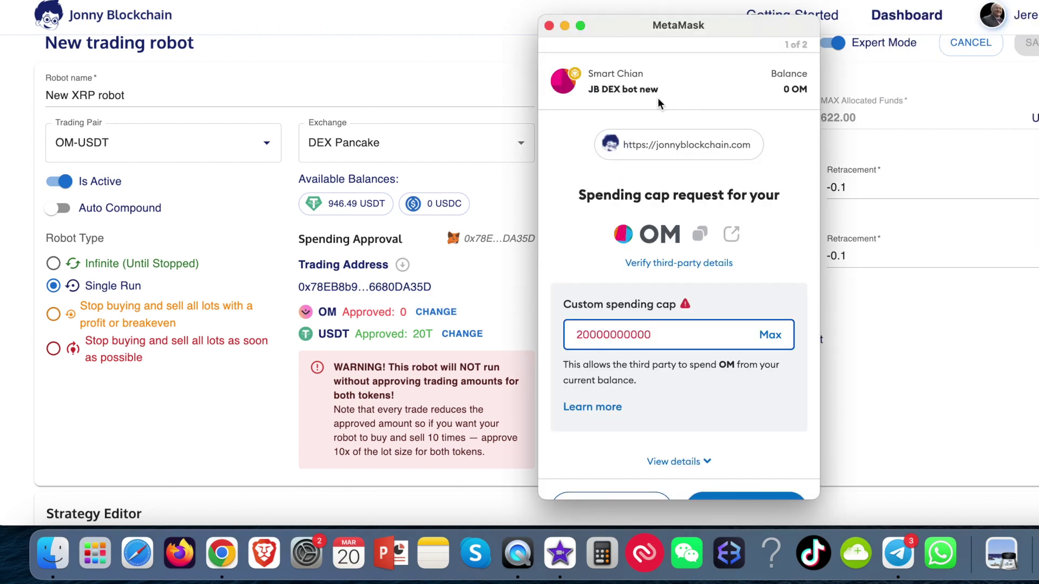
scroll(691, 190, "down", 2)
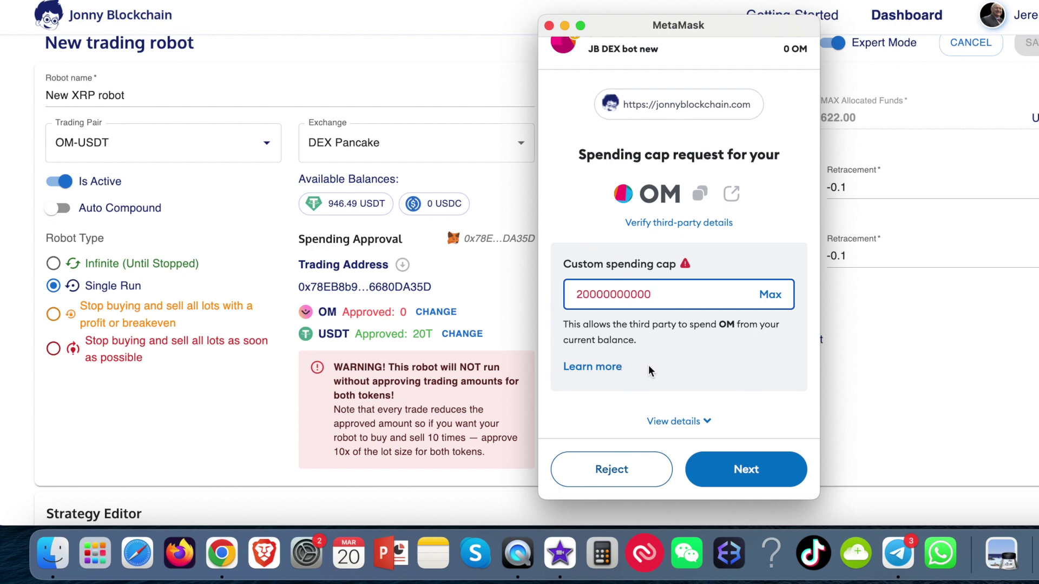
left_click(744, 481)
left_click(746, 480)
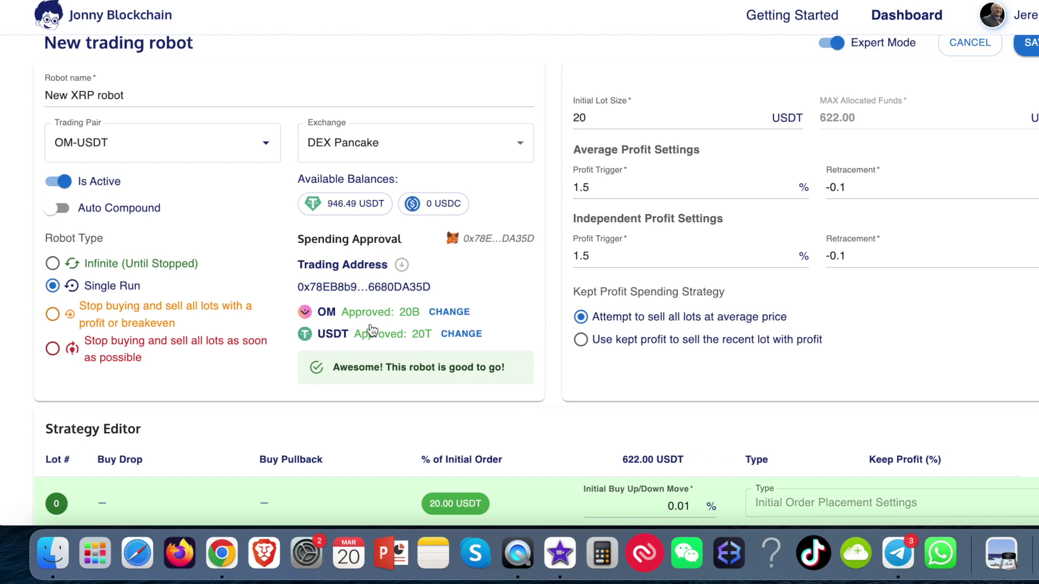
Change the robot's Initial Lot Size from 20 to 400 USDT
scroll(418, 324, "down", 1)
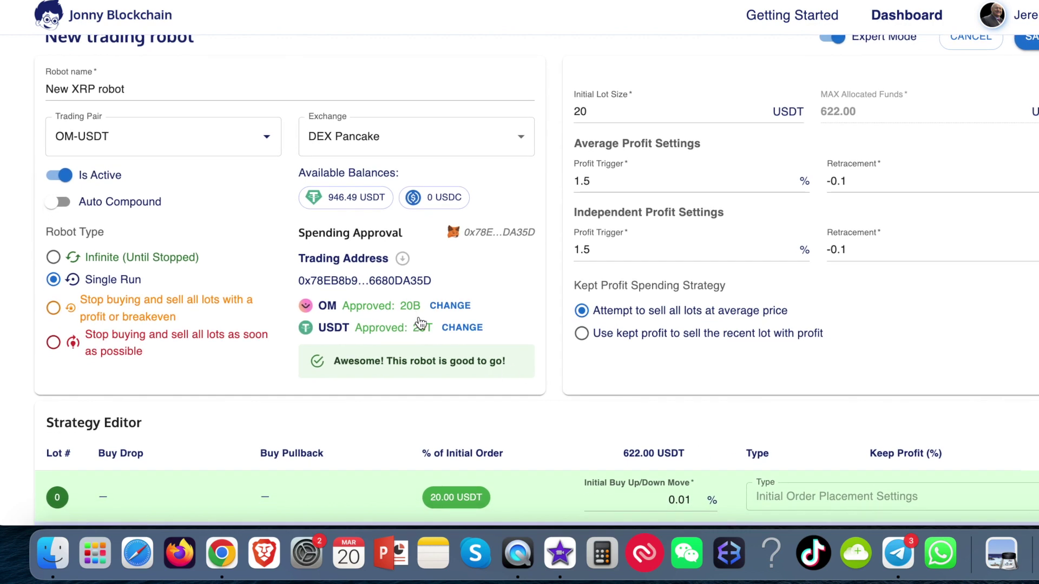
left_click(592, 110)
left_click_drag(596, 110, 558, 113)
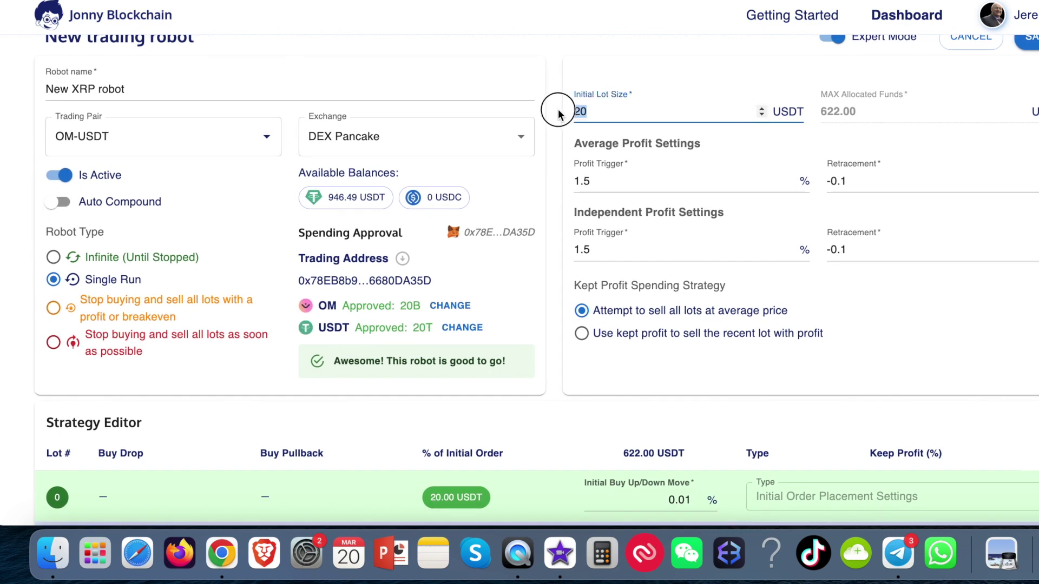
type("400")
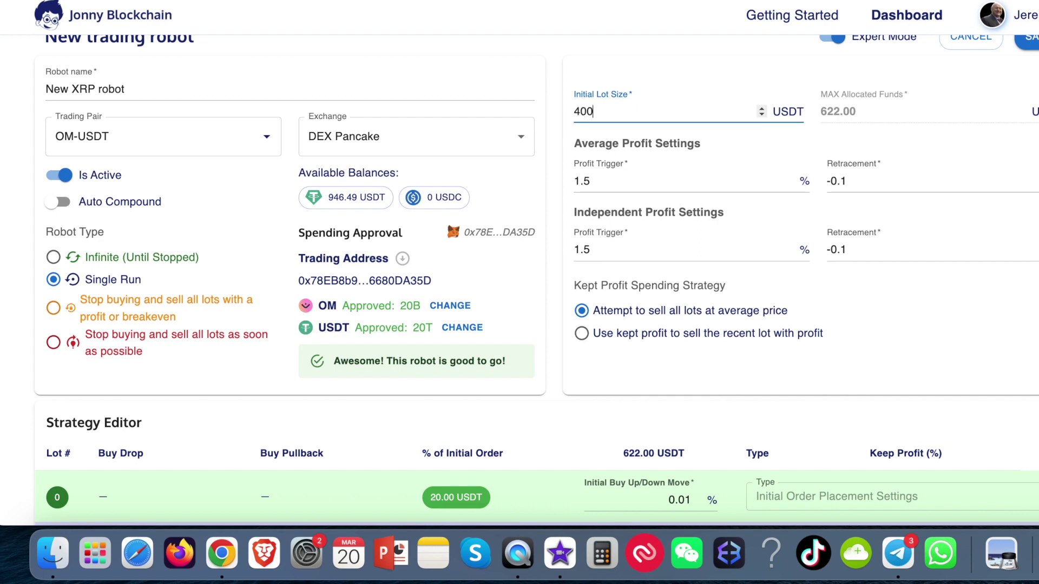
left_click(503, 77)
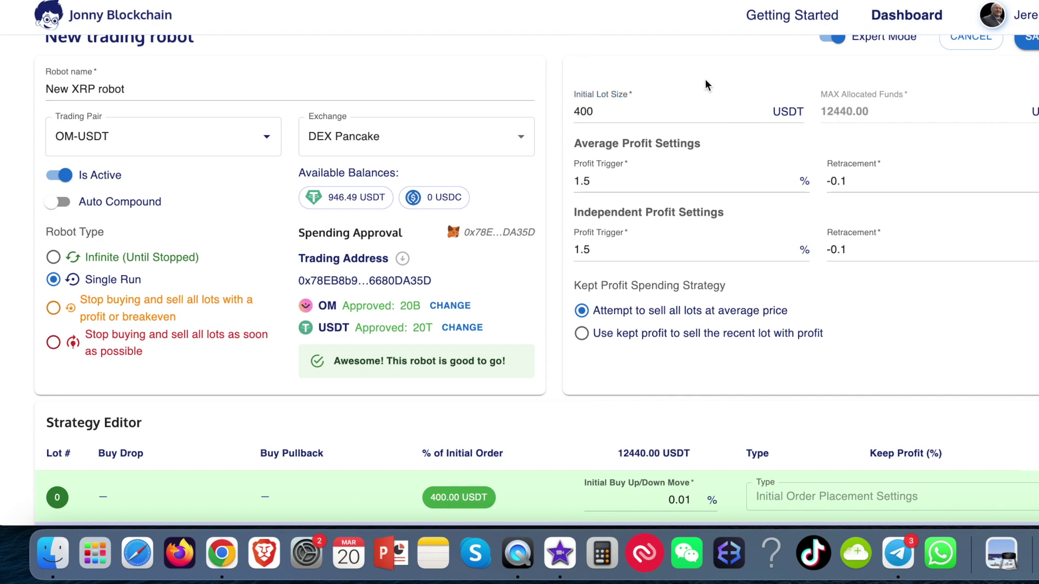
Choose 'Use kept profit to sell the recent lot with profit' for the robot
scroll(720, 261, "down", 3)
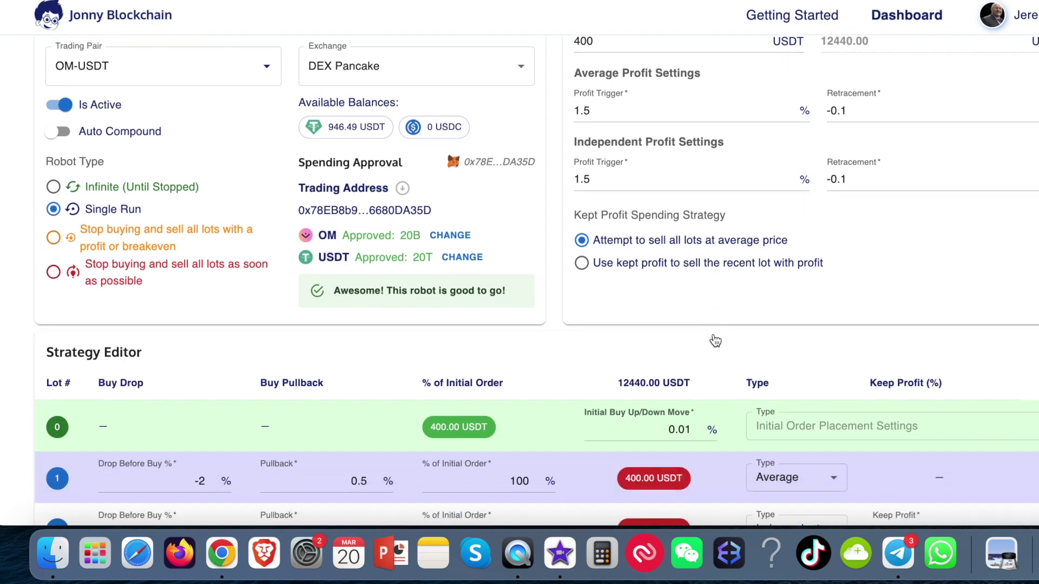
left_click(582, 262)
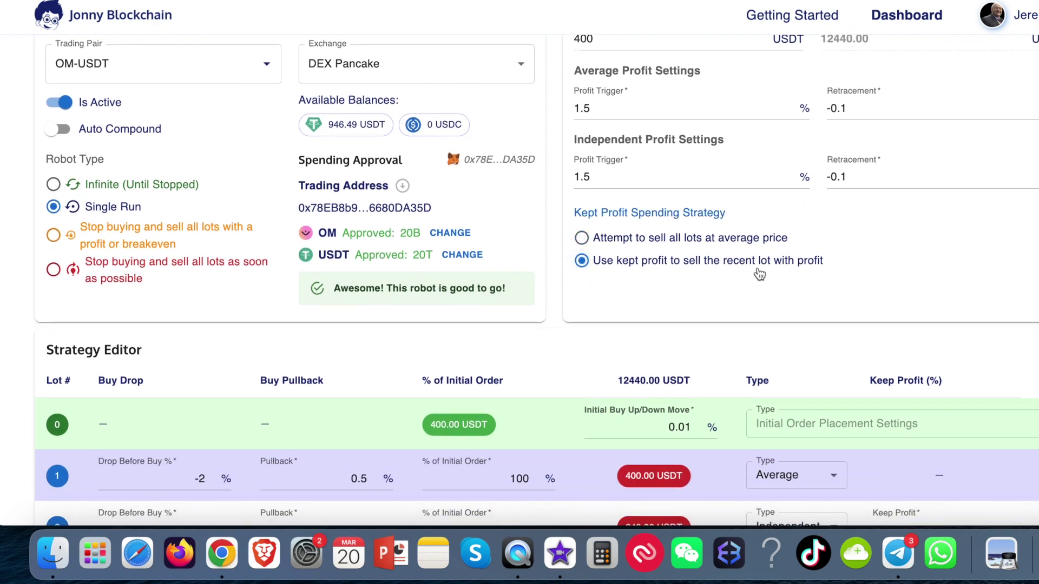
scroll(679, 292, "down", 7)
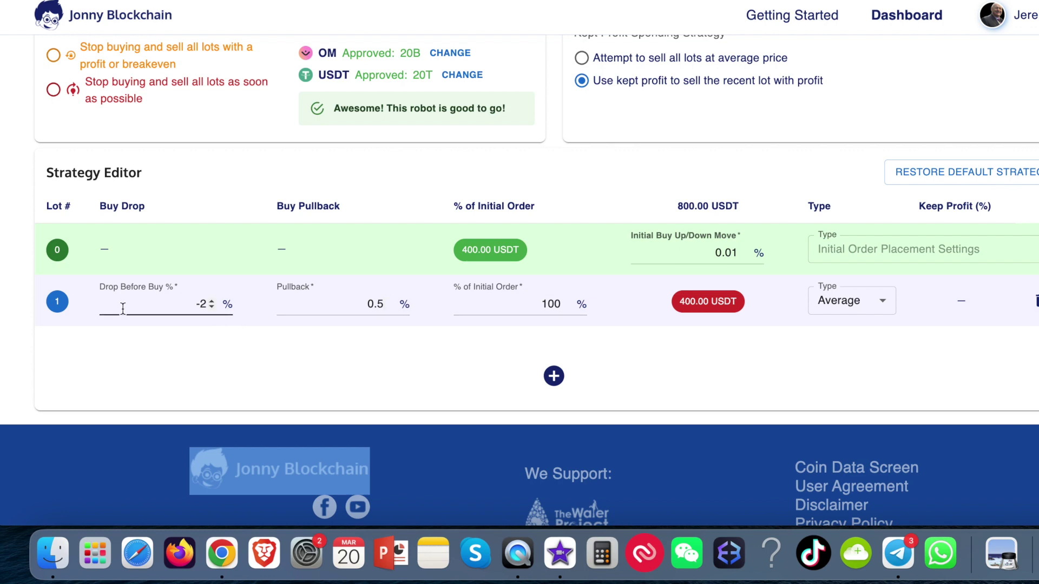
Lower lot 1's Drop Before Buy to -20% with the spinner arrows
left_click(213, 311)
left_click(213, 310)
left_click(212, 310)
left_click(213, 311)
left_click(213, 311)
left_click(213, 310)
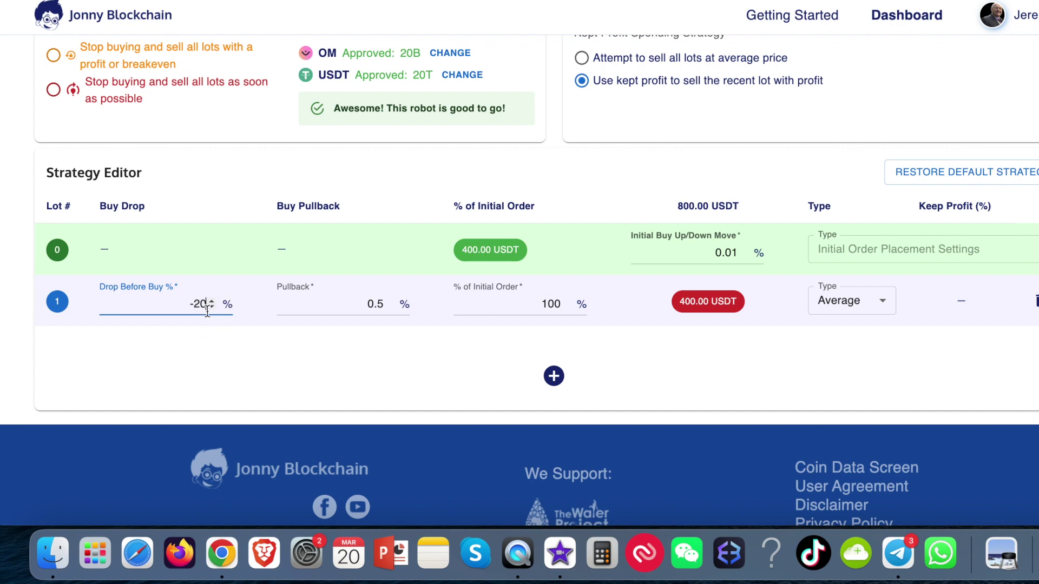
left_click(207, 306)
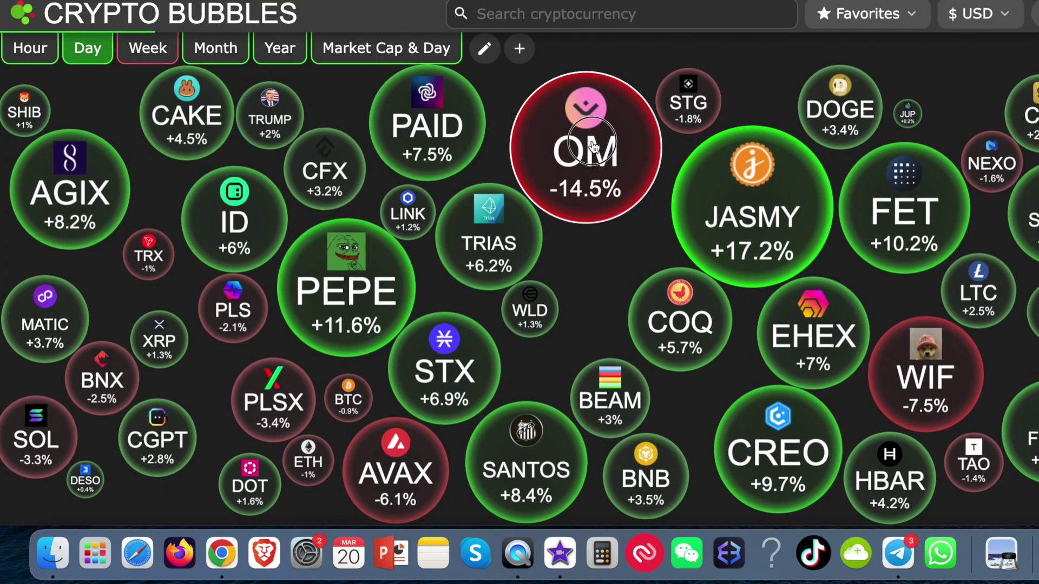
Check OM's MANTRA details in Crypto Bubbles ($0.726, down 14.5%), then close the popup
left_click(594, 148)
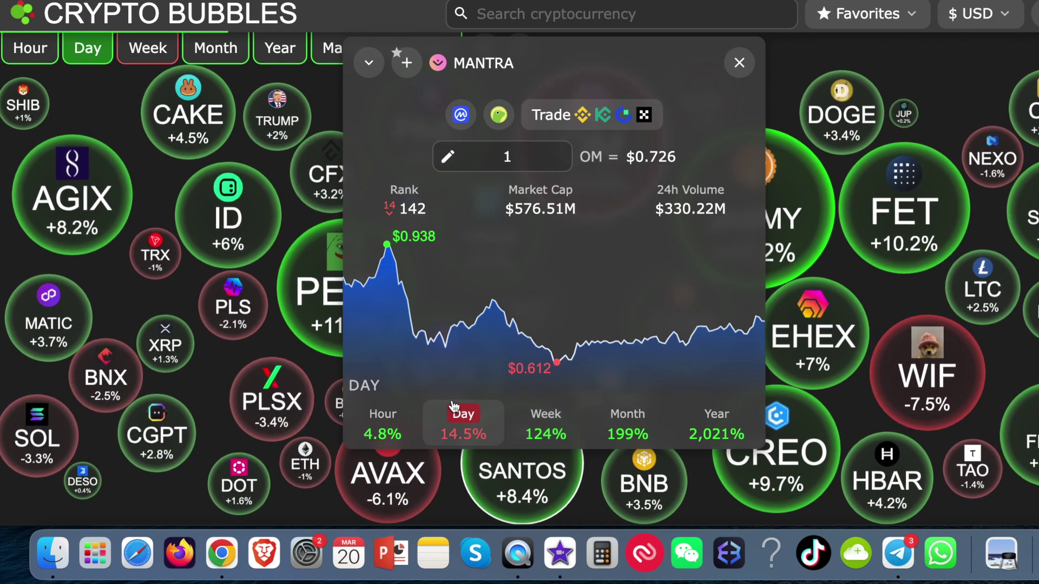
left_click(739, 63)
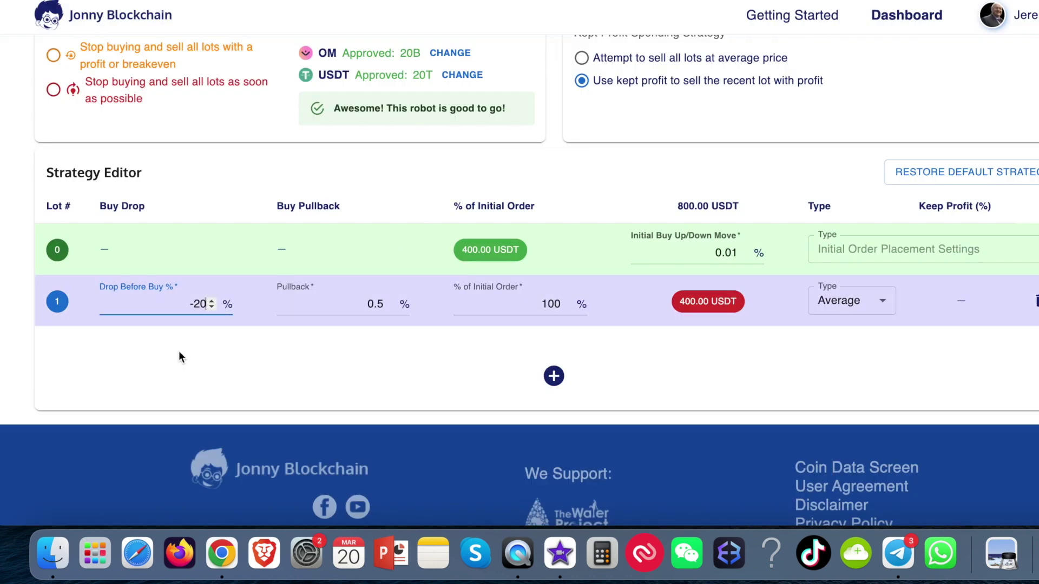
Set lot 1's drop to -12% and its share to 25% of the initial order
left_click(212, 302)
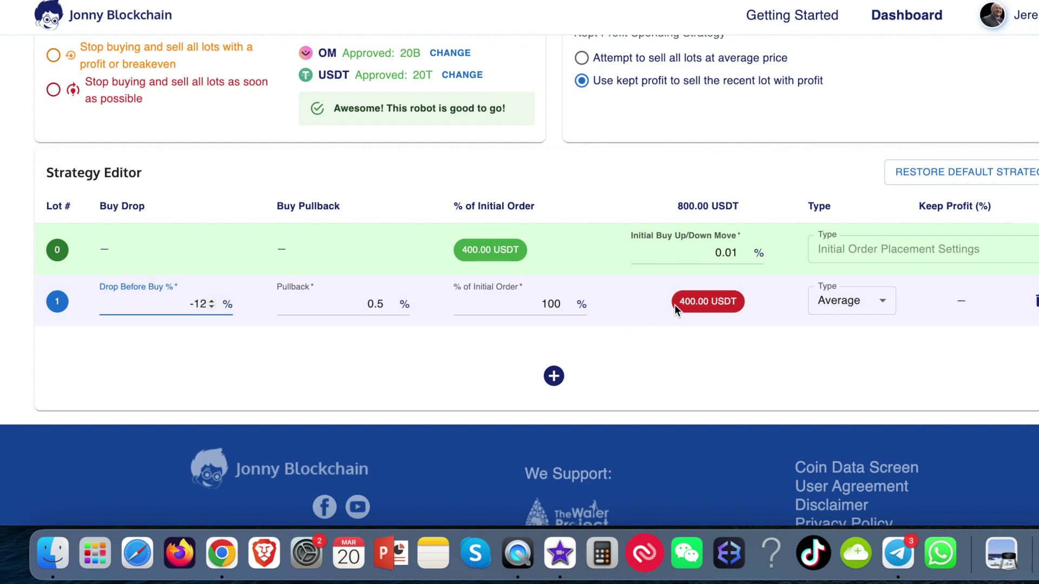
double_click(552, 302)
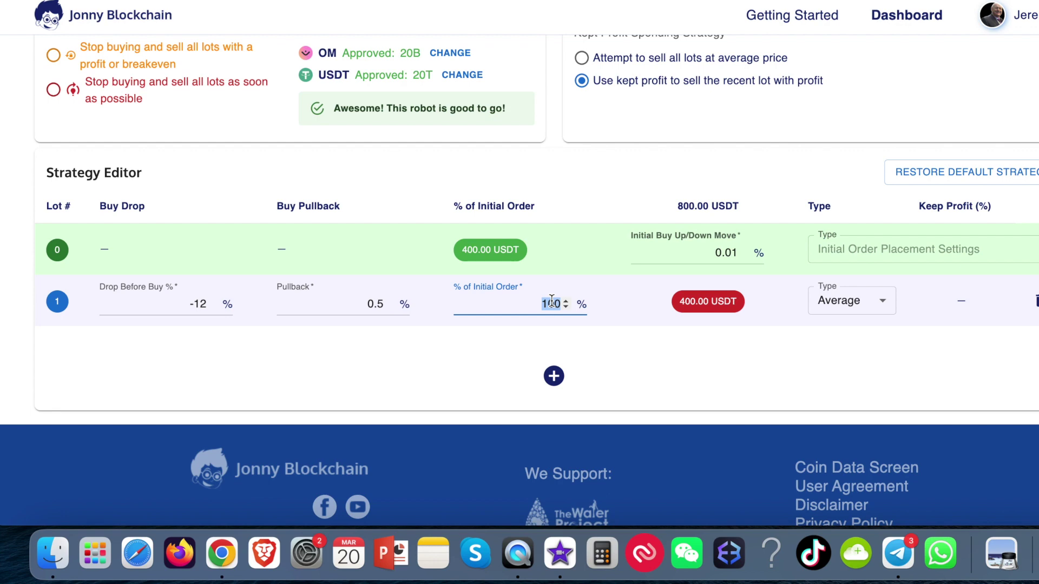
type("25")
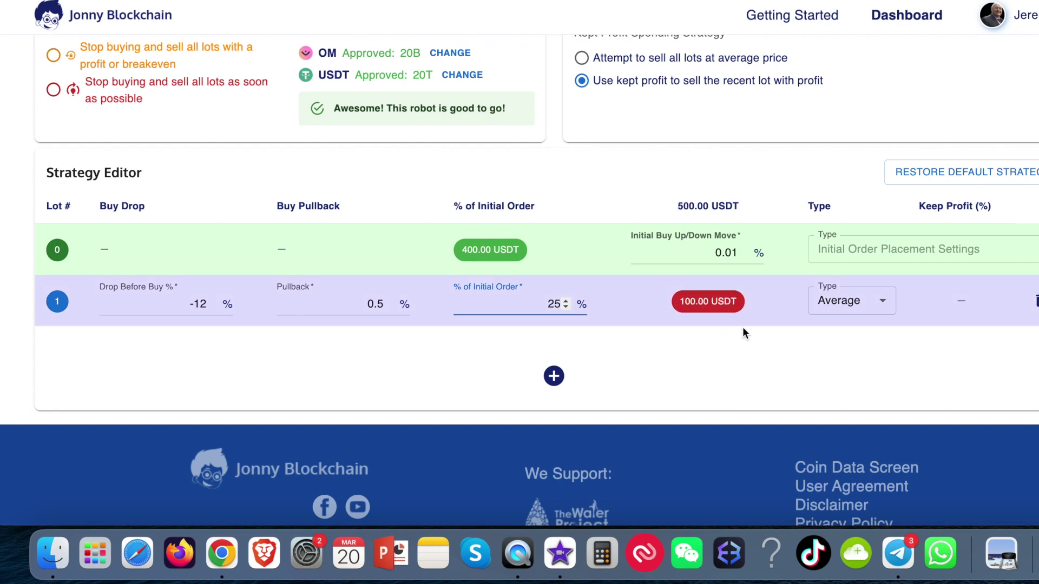
Make lot 1 an Independent lot with Keep Profit of 10% instead of 90%
left_click(882, 304)
left_click(854, 358)
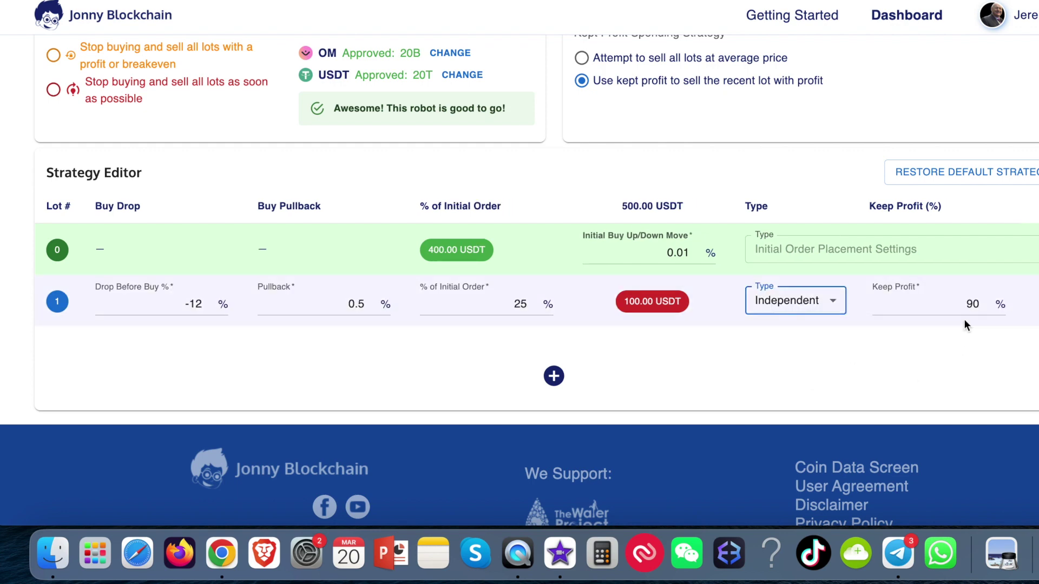
double_click(971, 306)
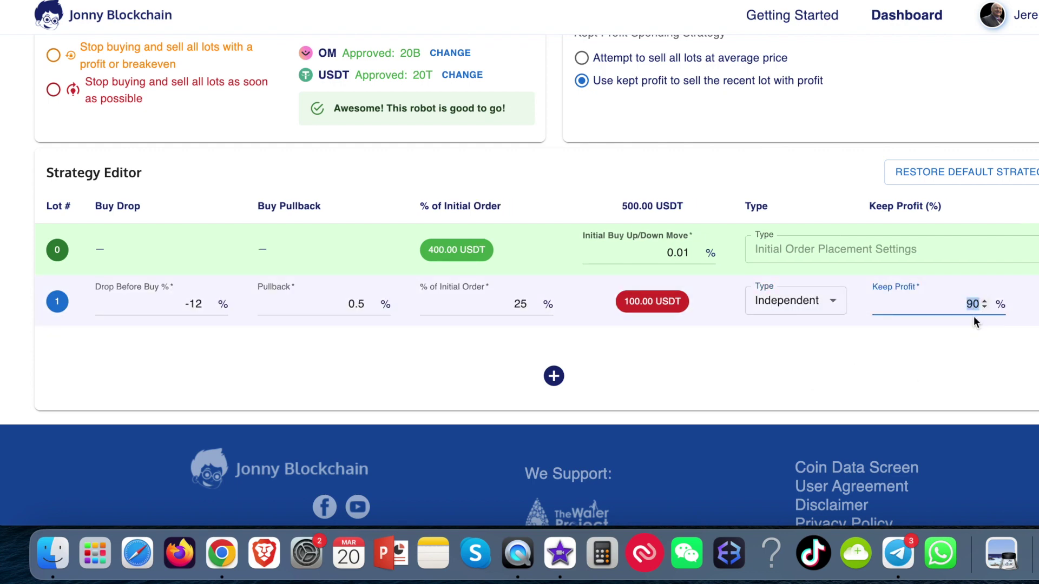
type("10")
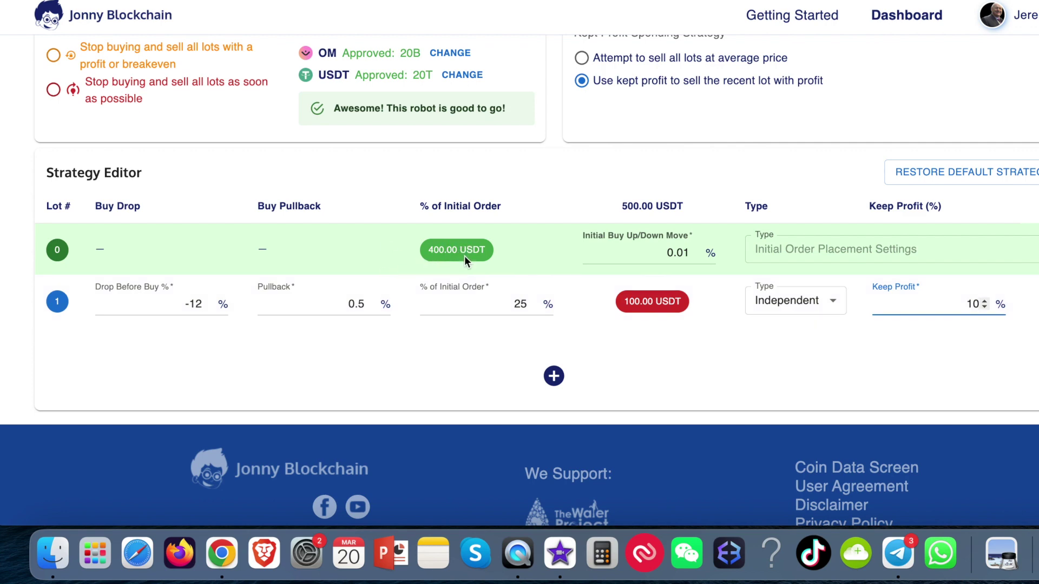
Set the Robot Type to Infinite (Until Stopped)
scroll(592, 358, "up", 5)
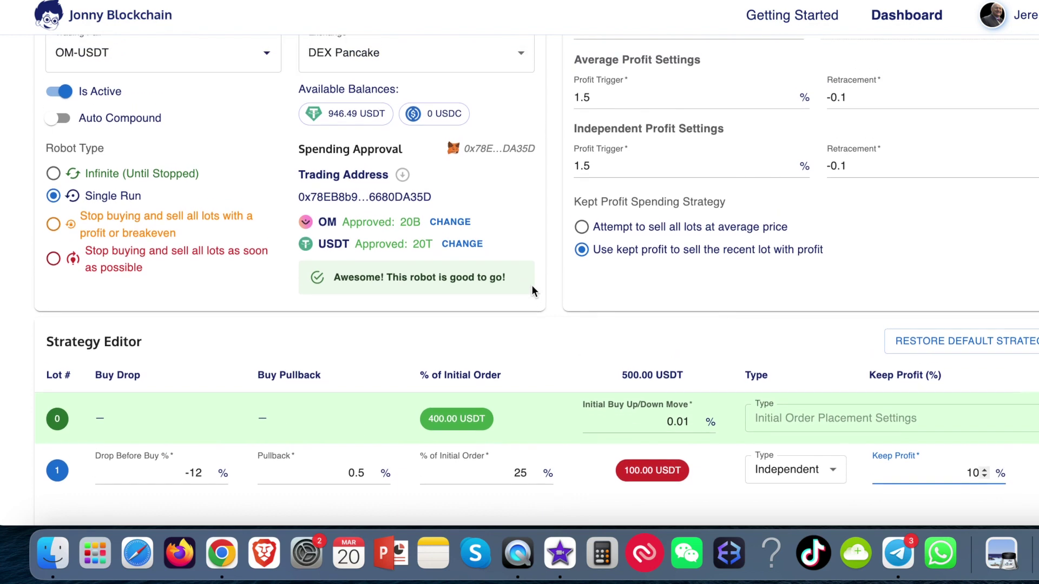
scroll(238, 279, "up", 2)
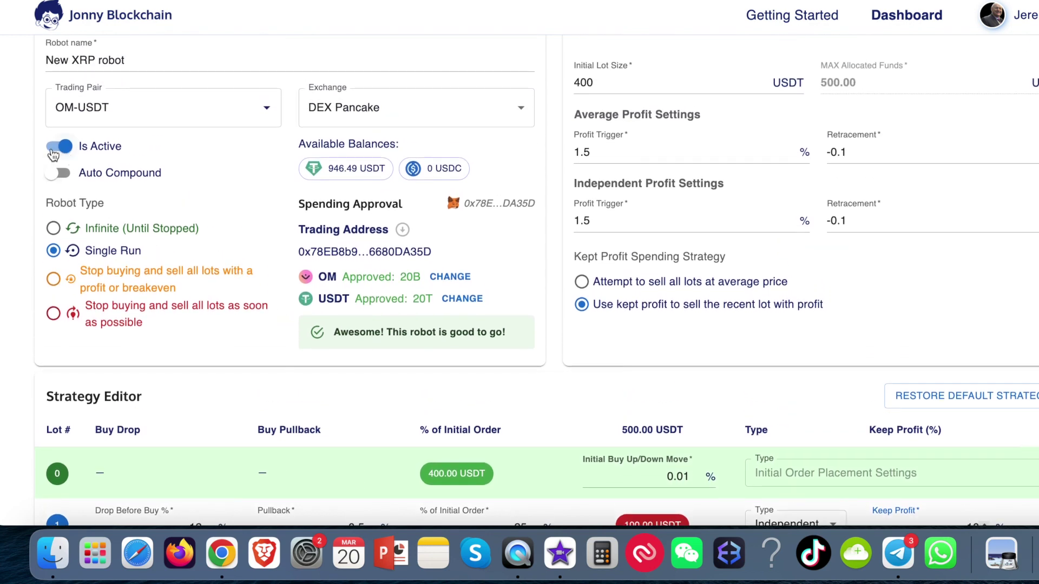
left_click(54, 229)
Save the robot and highlight the 'New XRP robot' name on its dashboard card
scroll(665, 116, "up", 4)
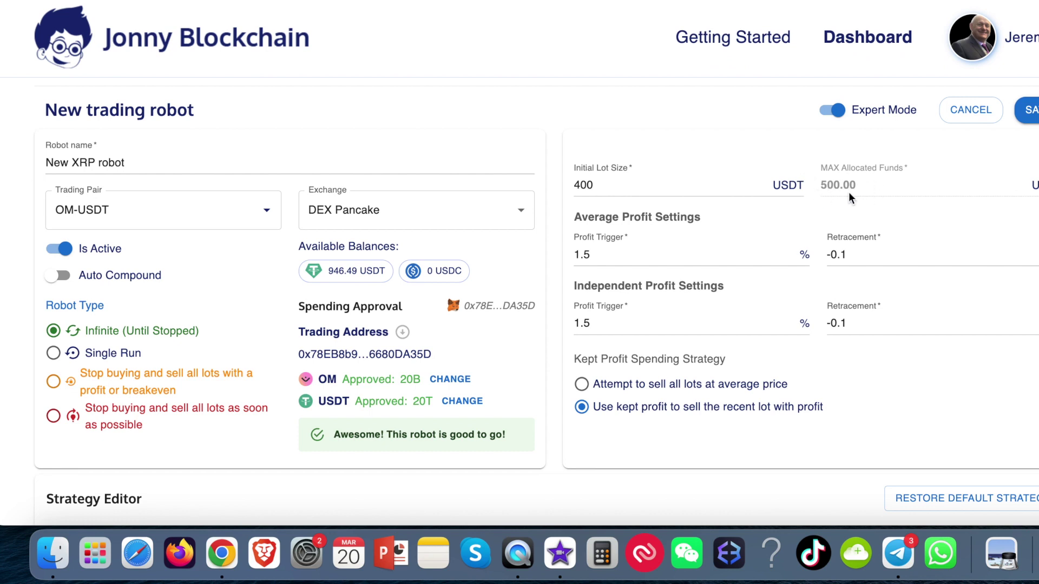
left_click(898, 282)
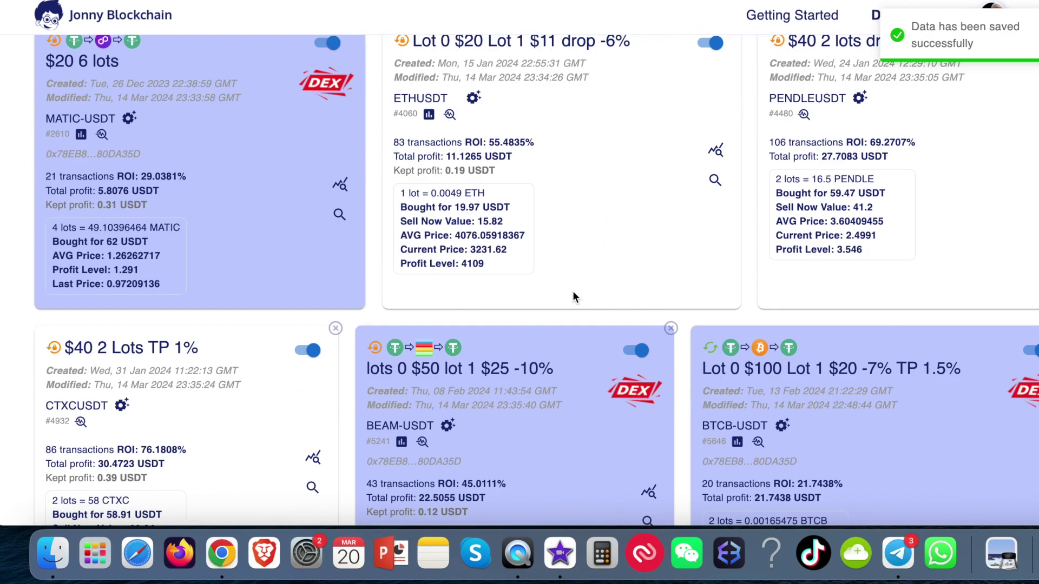
scroll(572, 291, "down", 20)
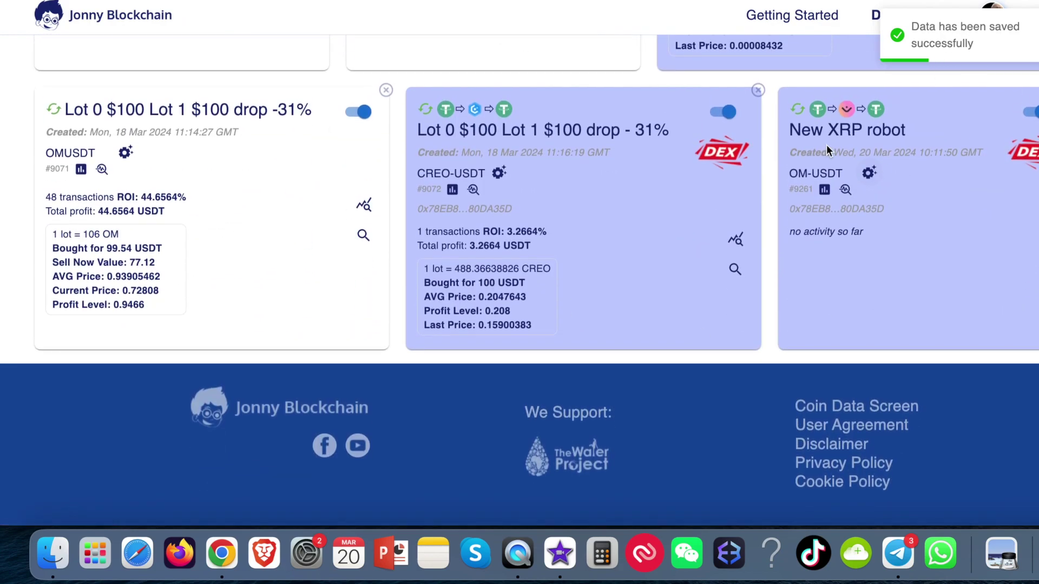
left_click_drag(792, 131, 872, 131)
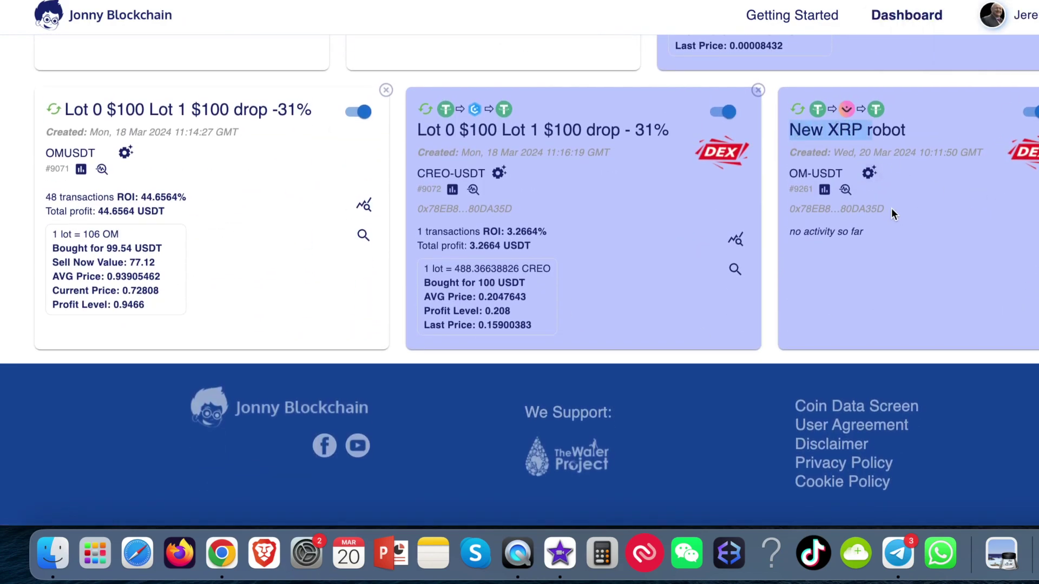
Rename the robot to 'Lot 0 $400 Lot 1 $100 drop -12%' and save it
left_click(870, 180)
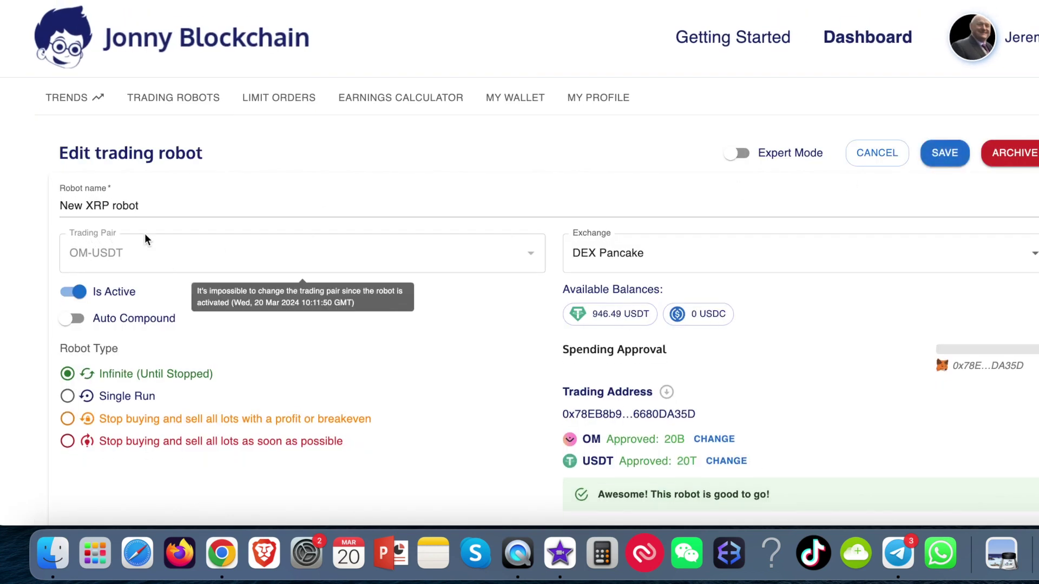
left_click_drag(144, 208, 37, 202)
type("L")
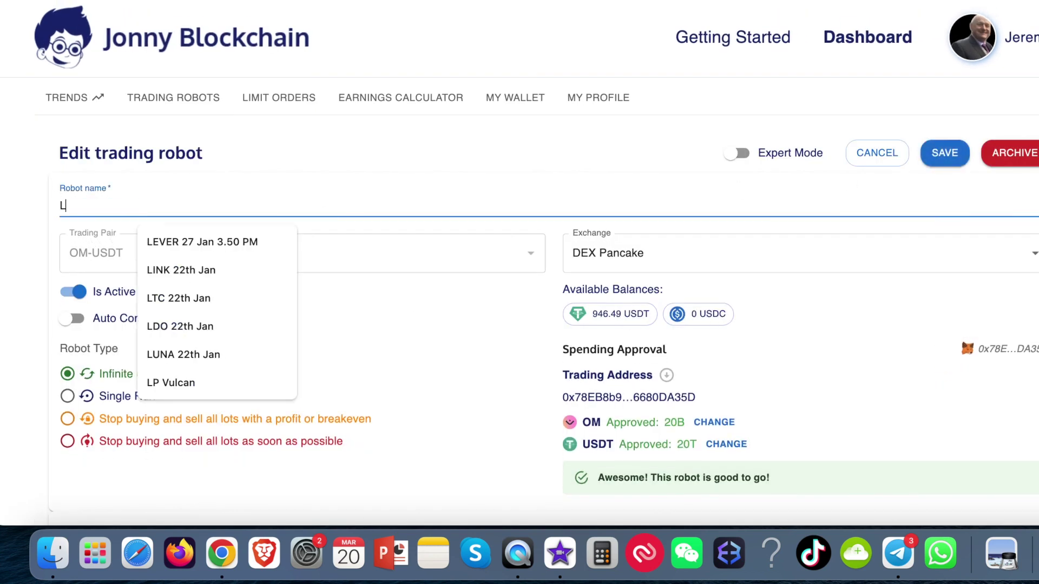
type("ot 0 $400")
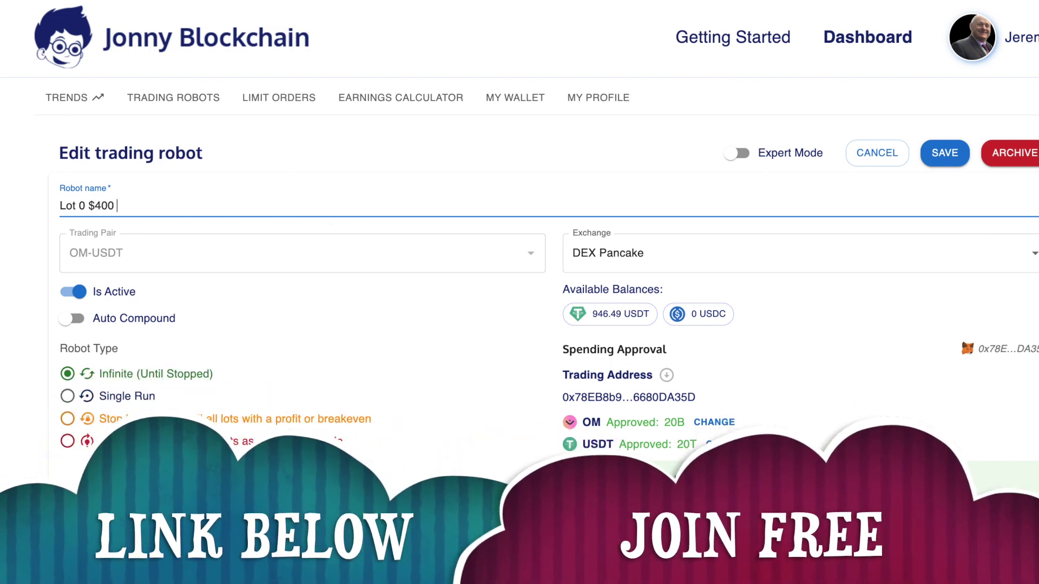
type(" Lot 1 $1")
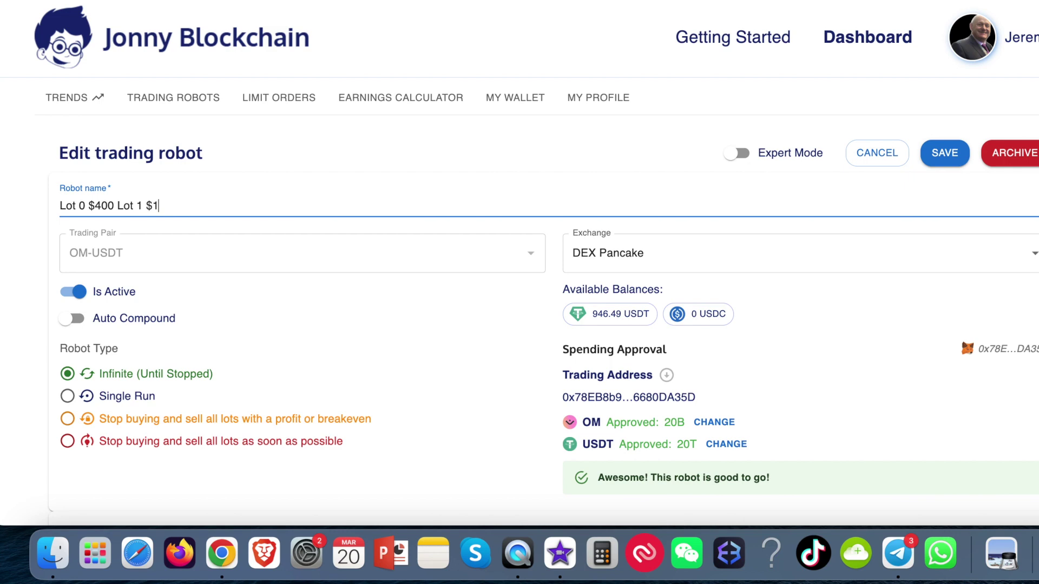
type("00 drop -12%")
mouse_move(201, 238)
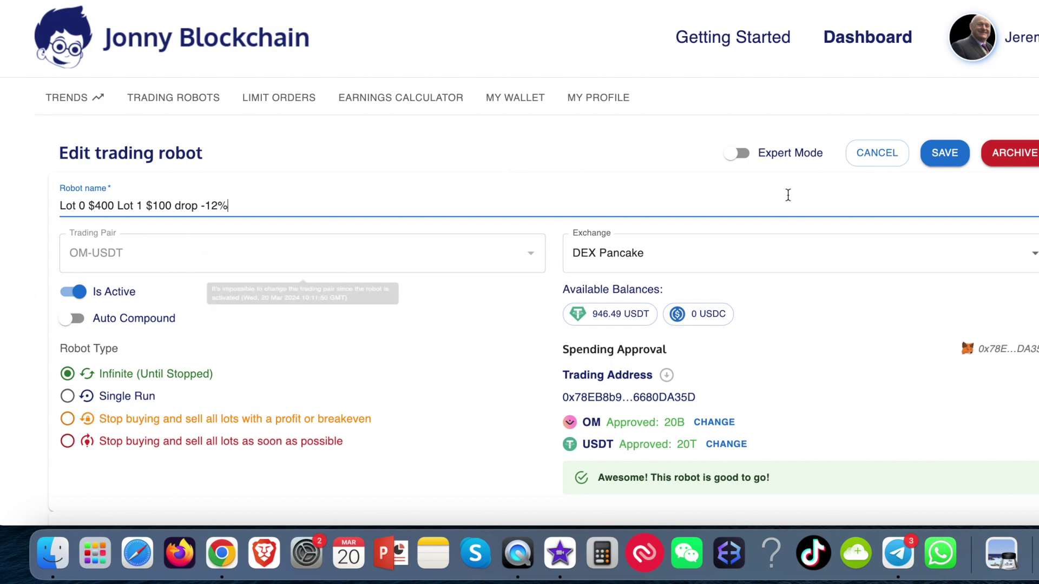
left_click(970, 163)
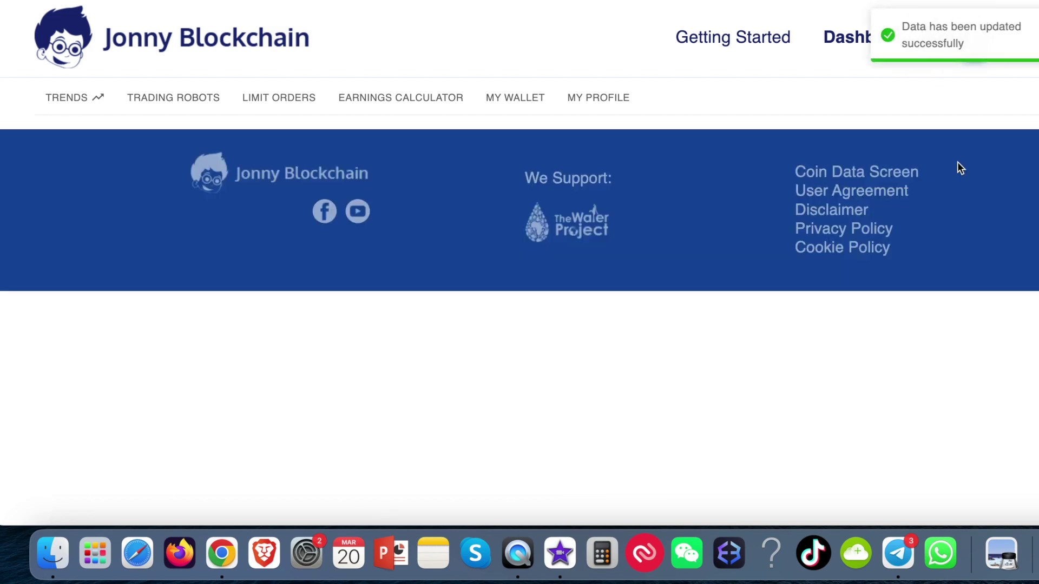
scroll(900, 301, "down", 6)
Review OM's MANTRA chart and stats in Crypto Bubbles, then close the popup
scroll(900, 307, "down", 15)
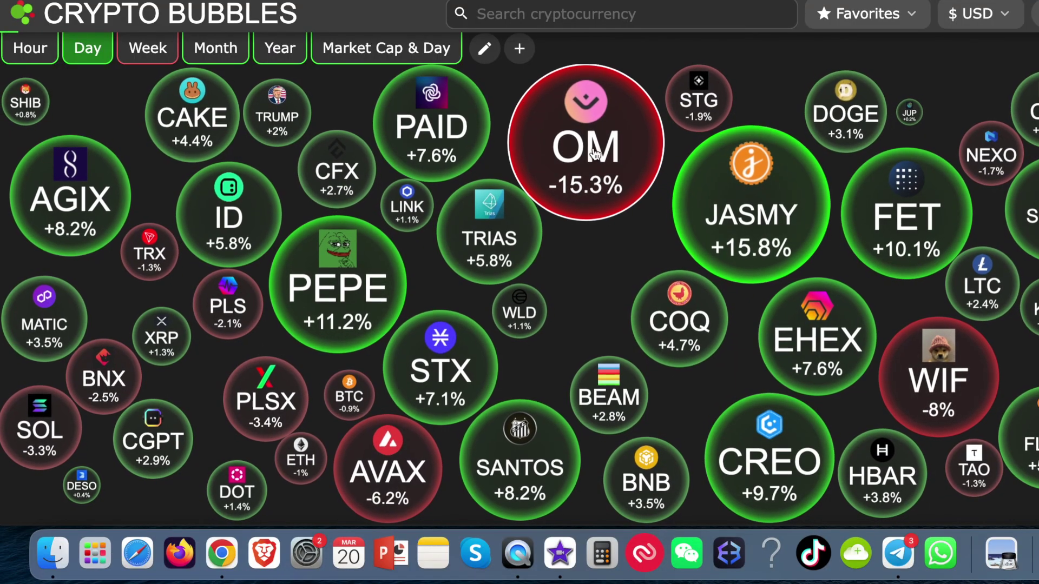
left_click(594, 158)
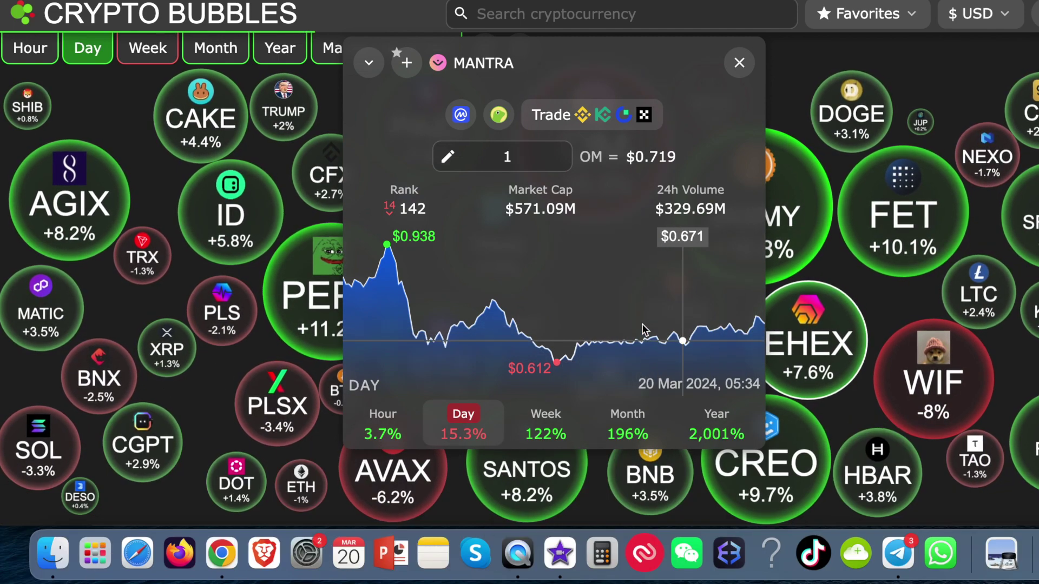
left_click(739, 63)
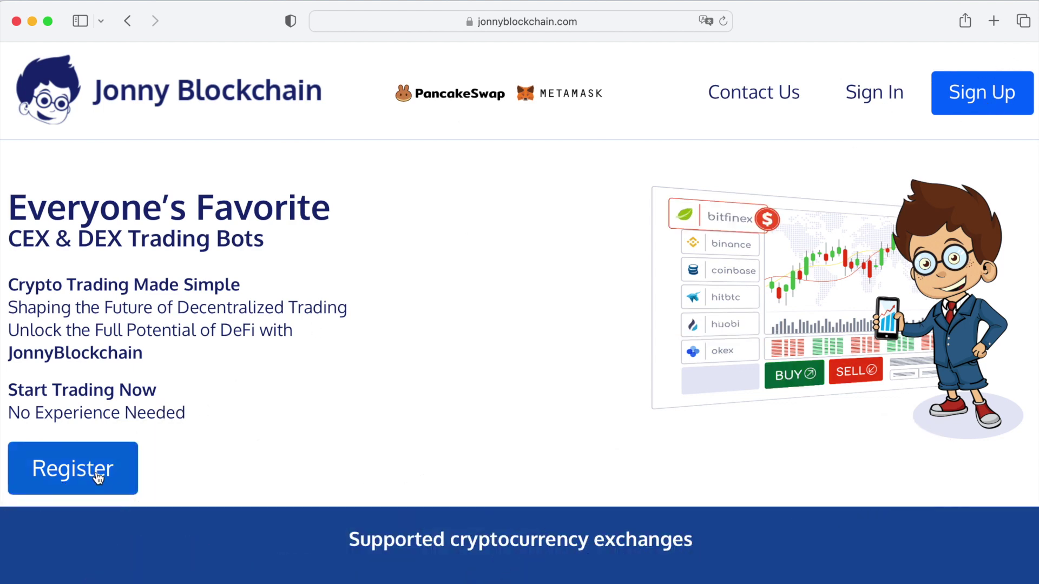
scroll(378, 453, "down", 10)
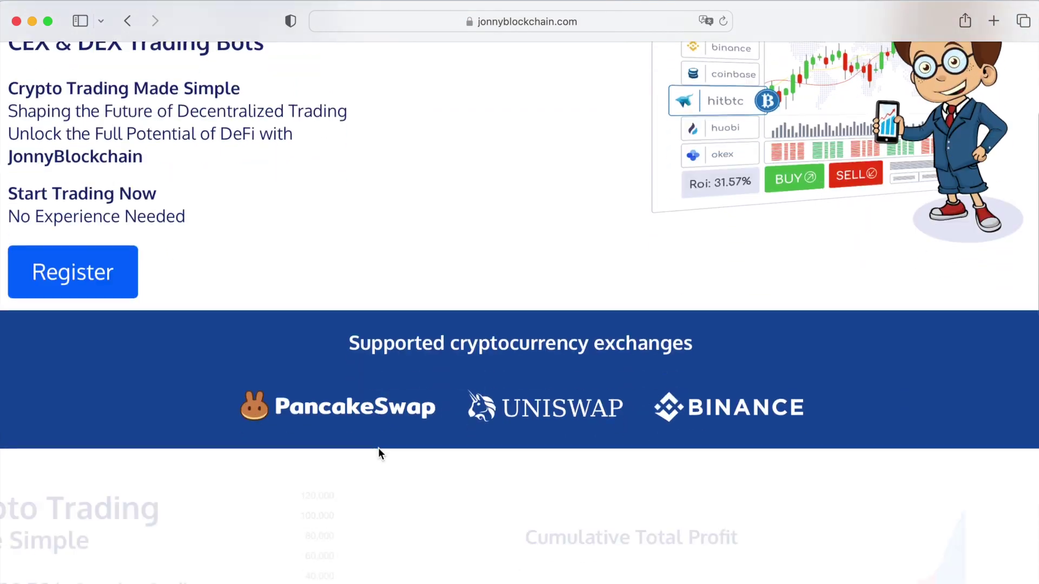
scroll(378, 449, "down", 1)
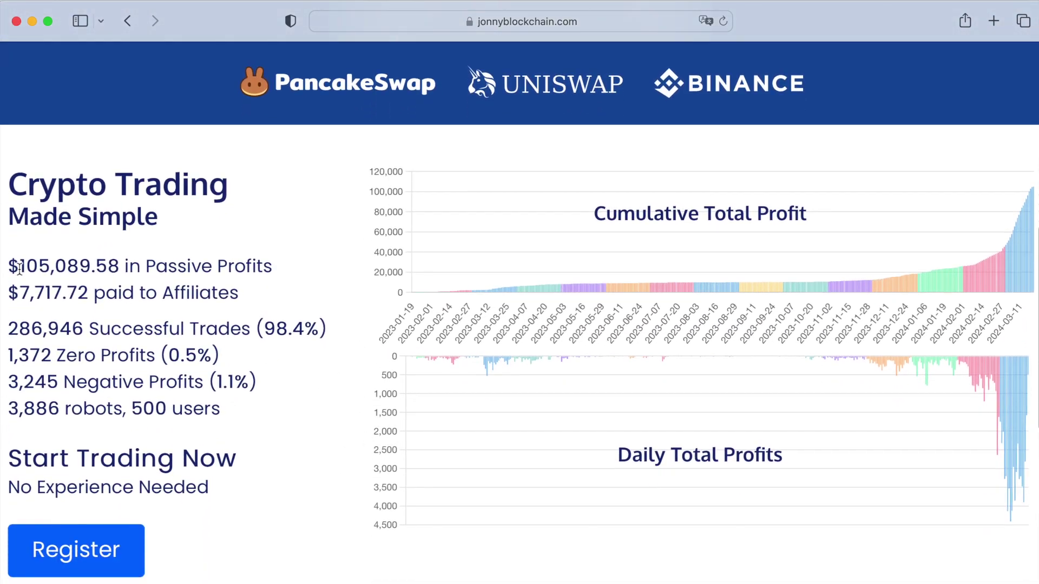
left_click_drag(22, 265, 111, 268)
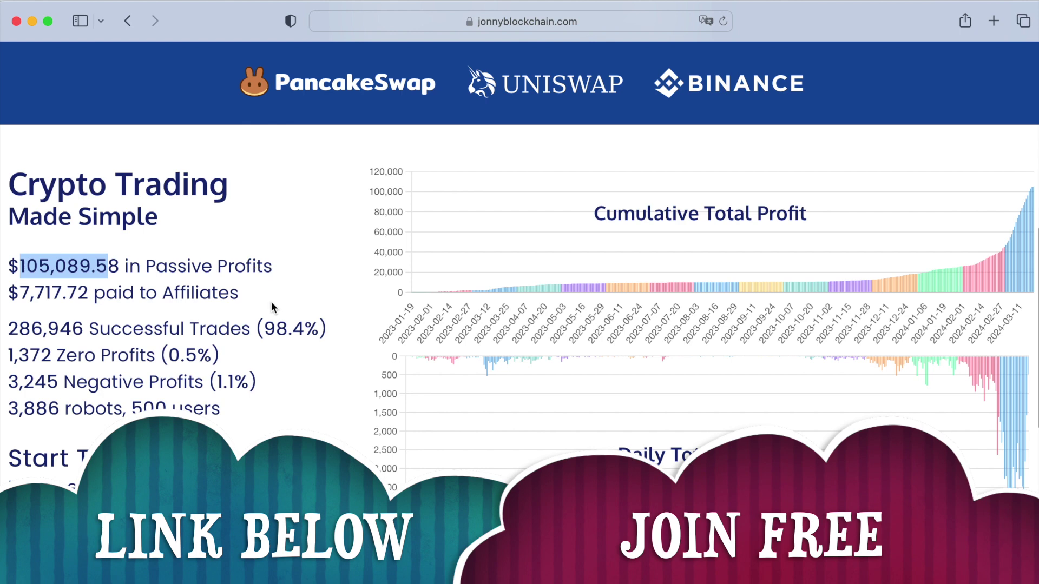
left_click(31, 319)
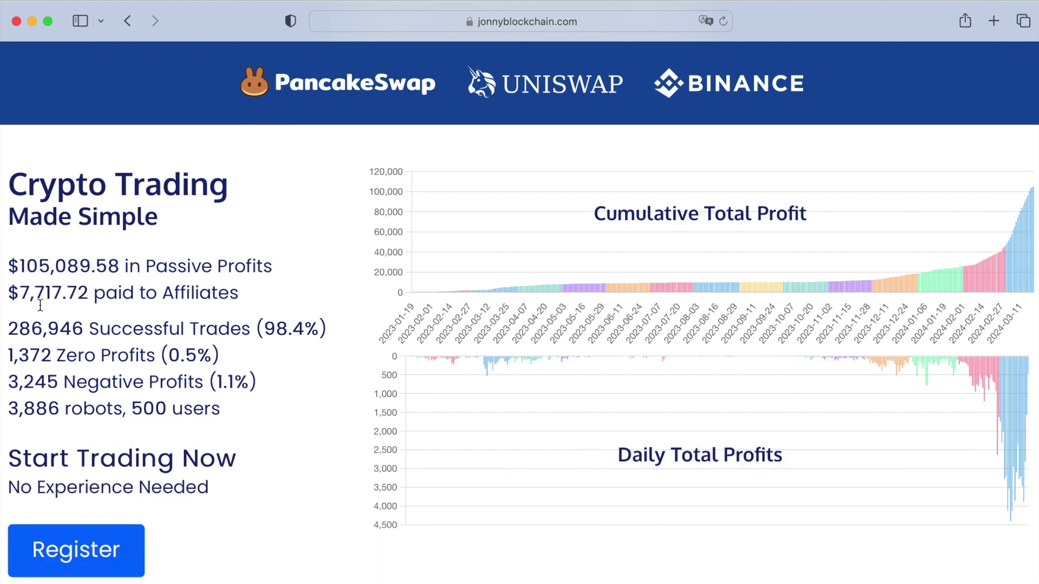
left_click_drag(22, 293, 96, 293)
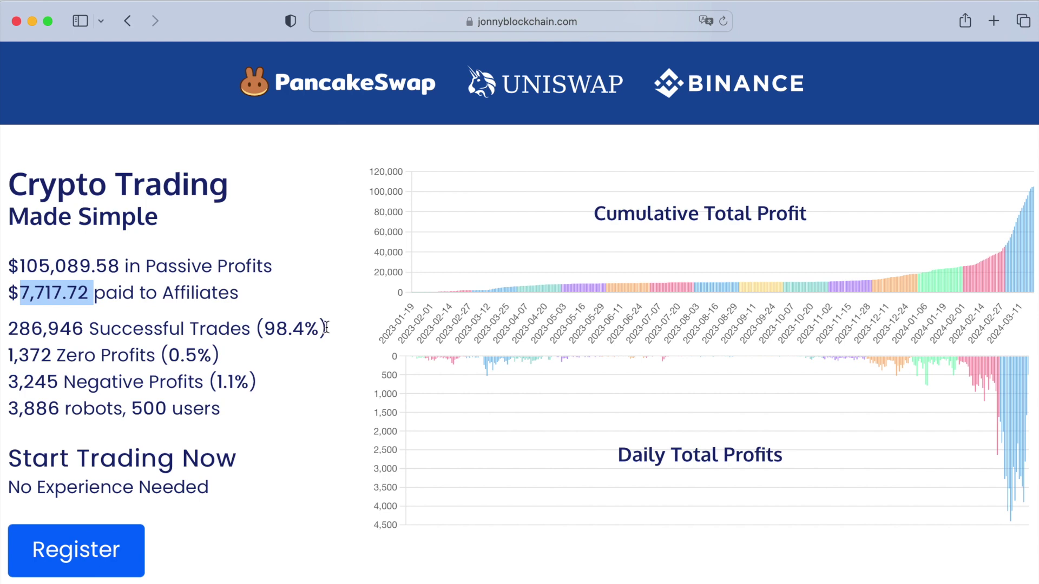
left_click_drag(327, 327, 267, 329)
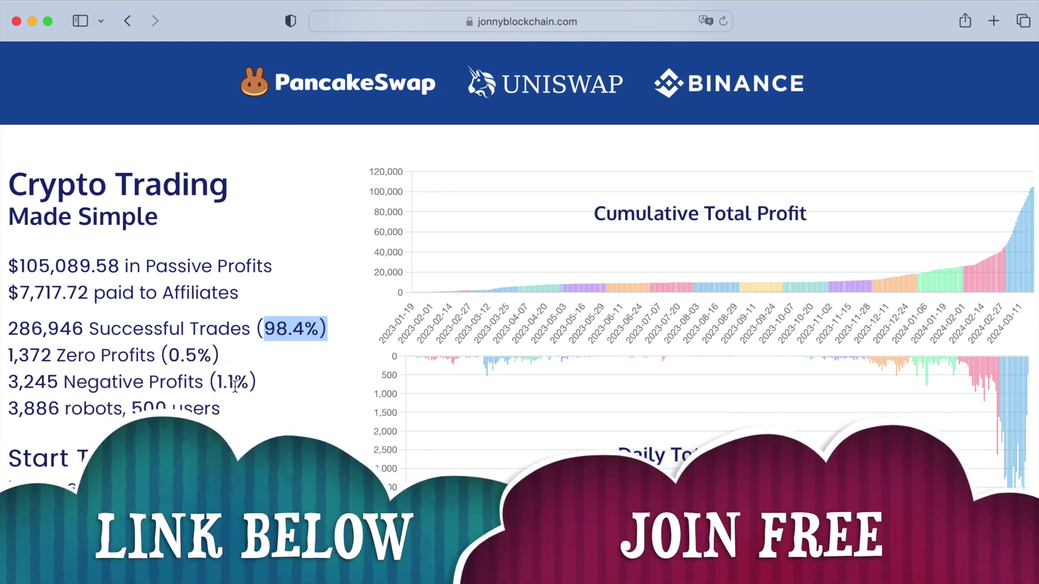
left_click_drag(262, 384, 209, 382)
left_click_drag(320, 330, 255, 328)
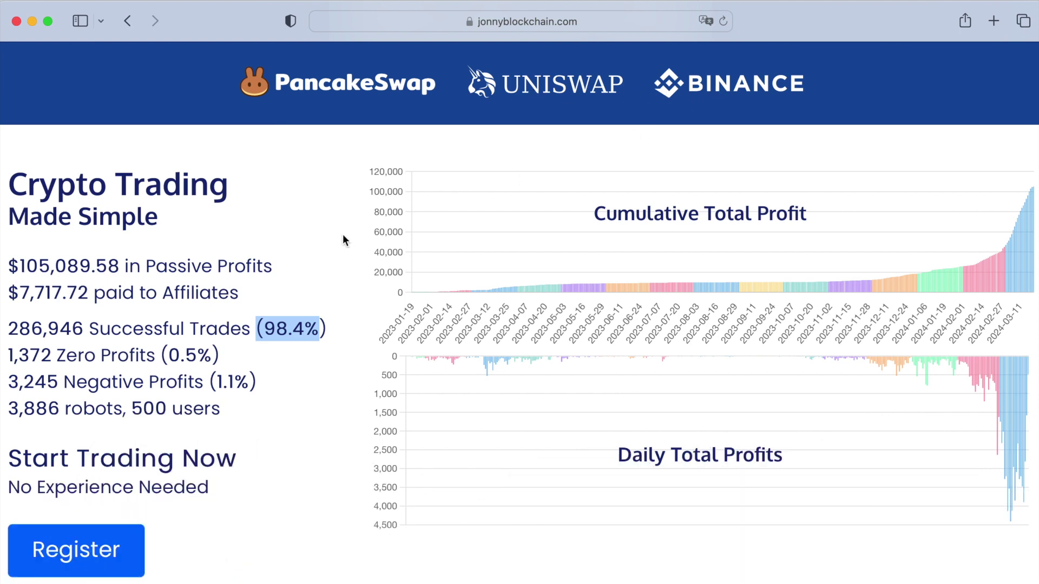
scroll(342, 239, "up", 10)
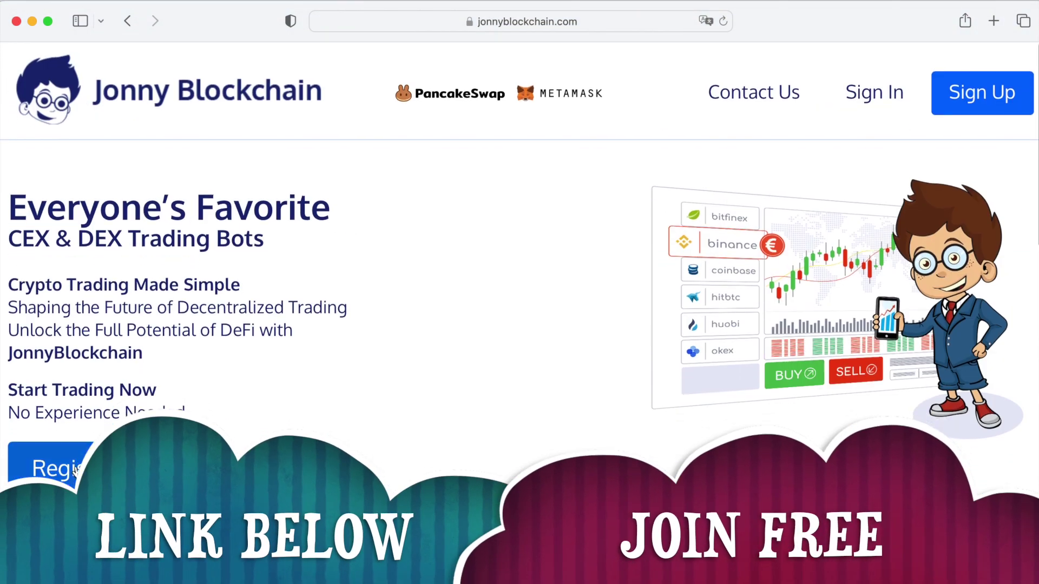